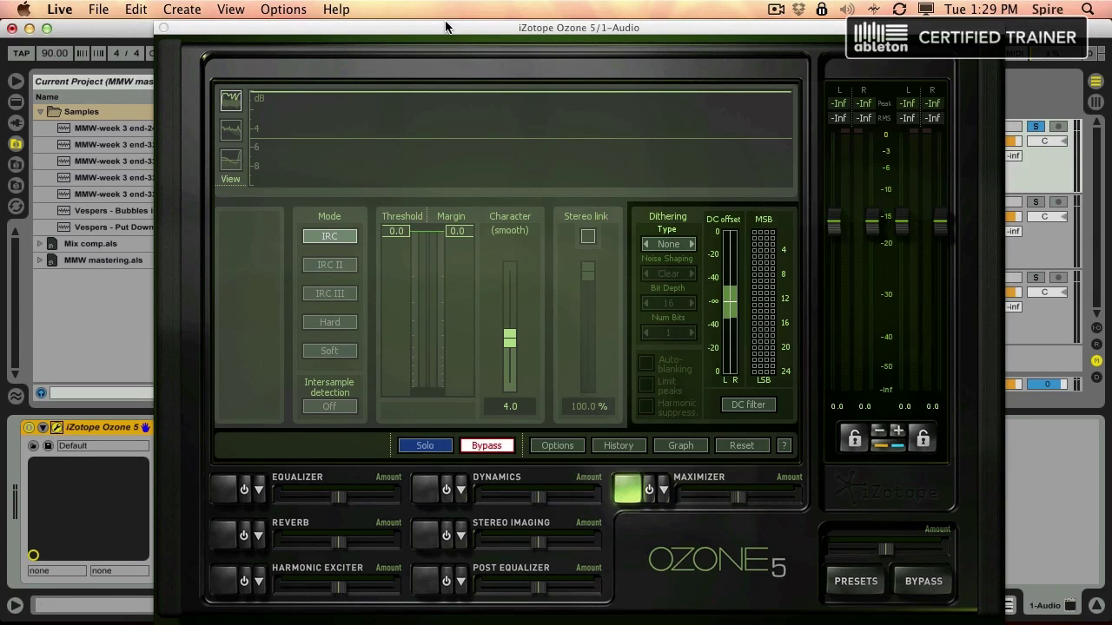
Step: Bring the Ozone window forward and show the Filter Graph of the module order, EQ 1 through EQ 2
left_click_drag(445, 27, 446, 24)
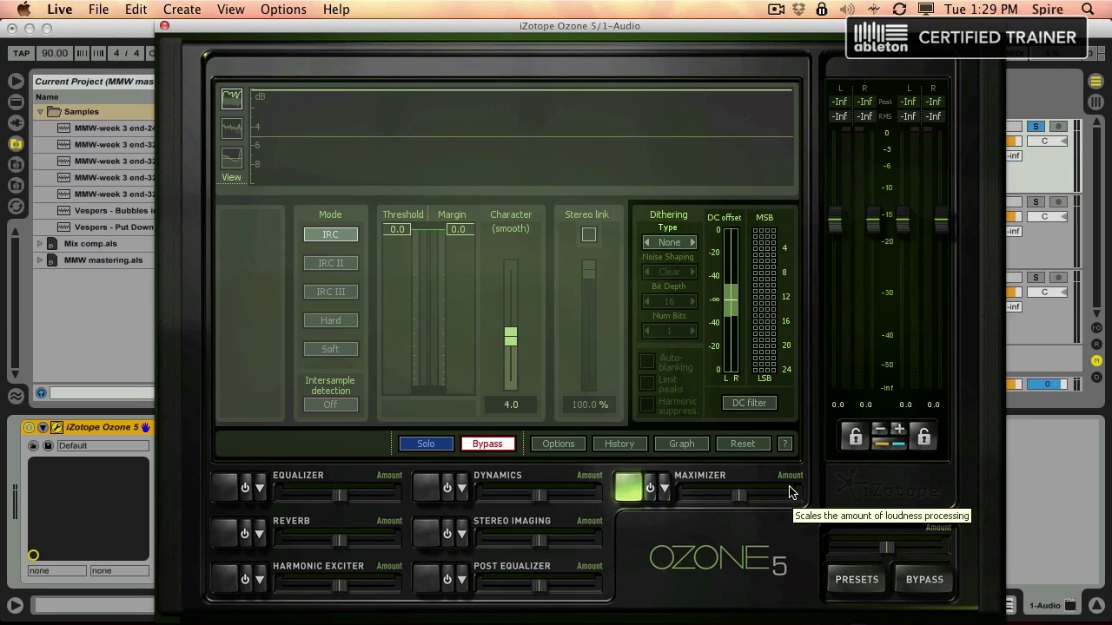
left_click(680, 445)
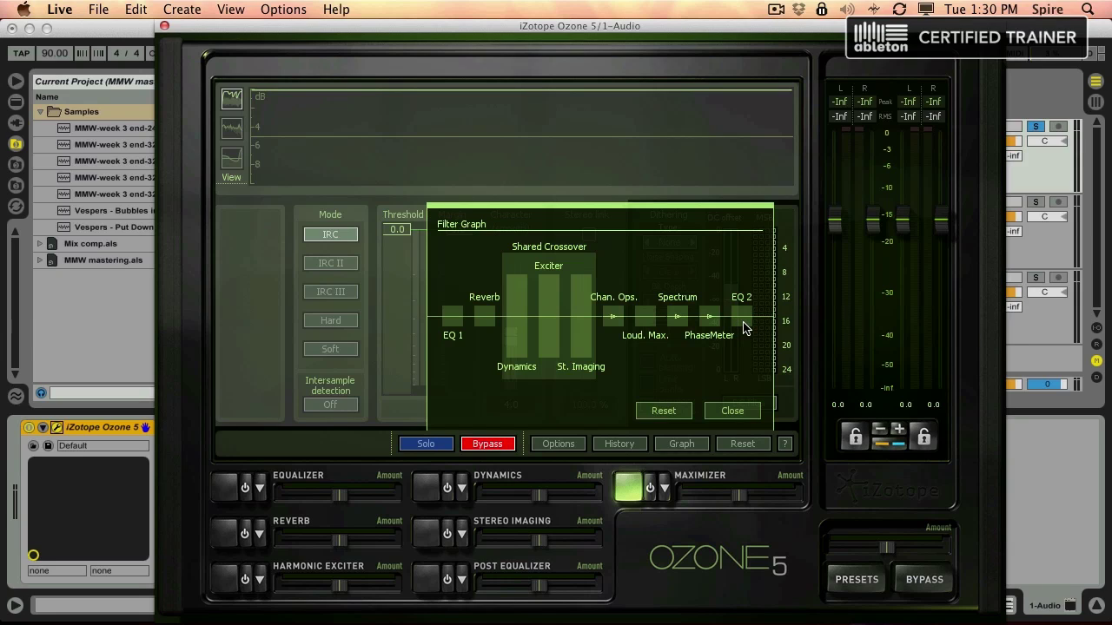
Step: Drag the EQ 2 node left so it sits between Chan. Ops. and Loud. Max
left_click_drag(743, 325, 650, 326)
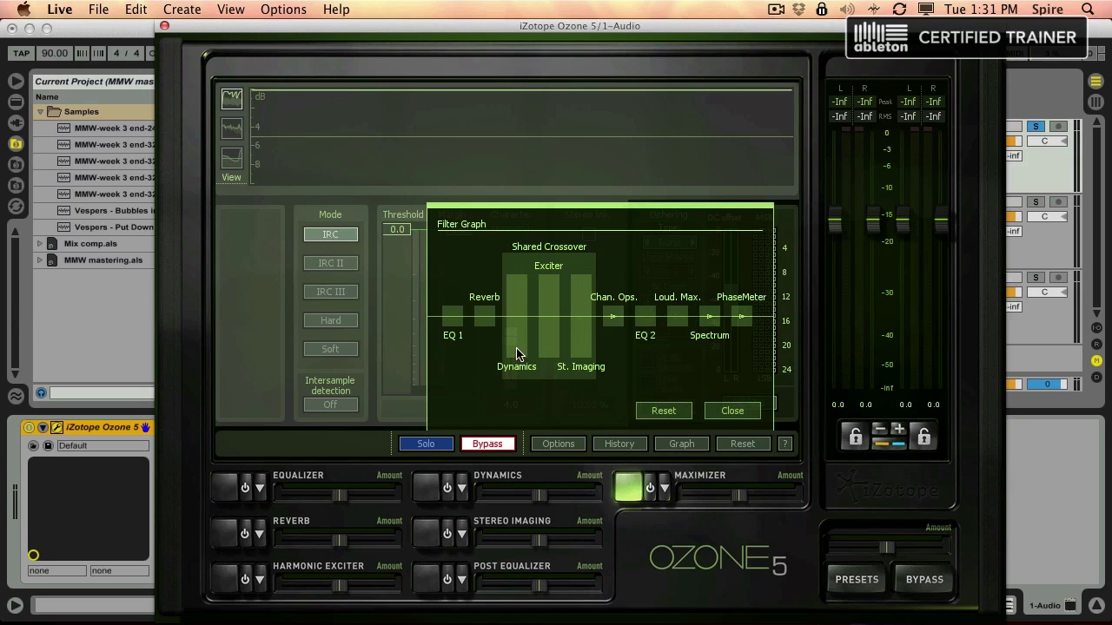
Step: Move Dynamics to the last shared-crossover slot, then back to the first ahead of Exciter and St. Imaging
left_click_drag(516, 354, 583, 353)
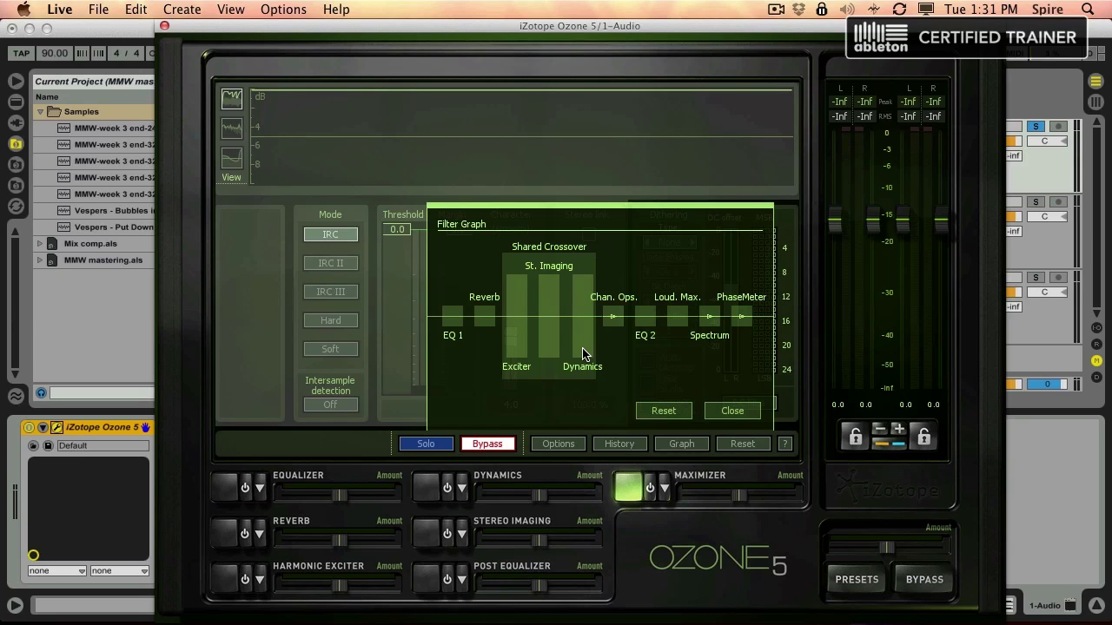
left_click_drag(582, 353, 524, 352)
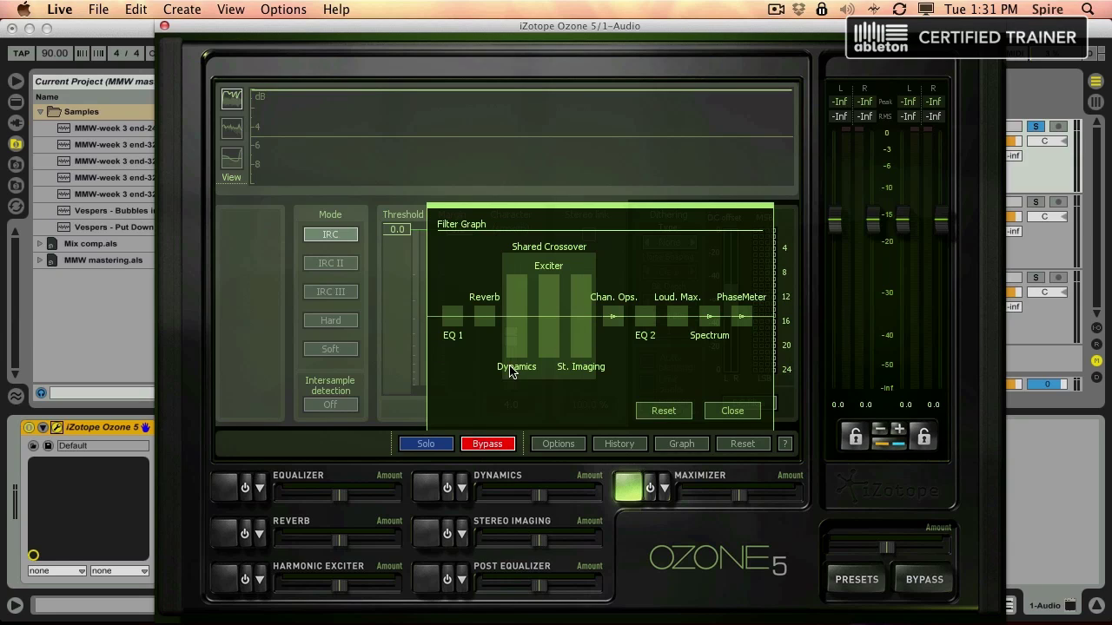
Step: Close the Filter Graph and show the Equalizer module with its eight bands flat at 0.0 dB
left_click(732, 411)
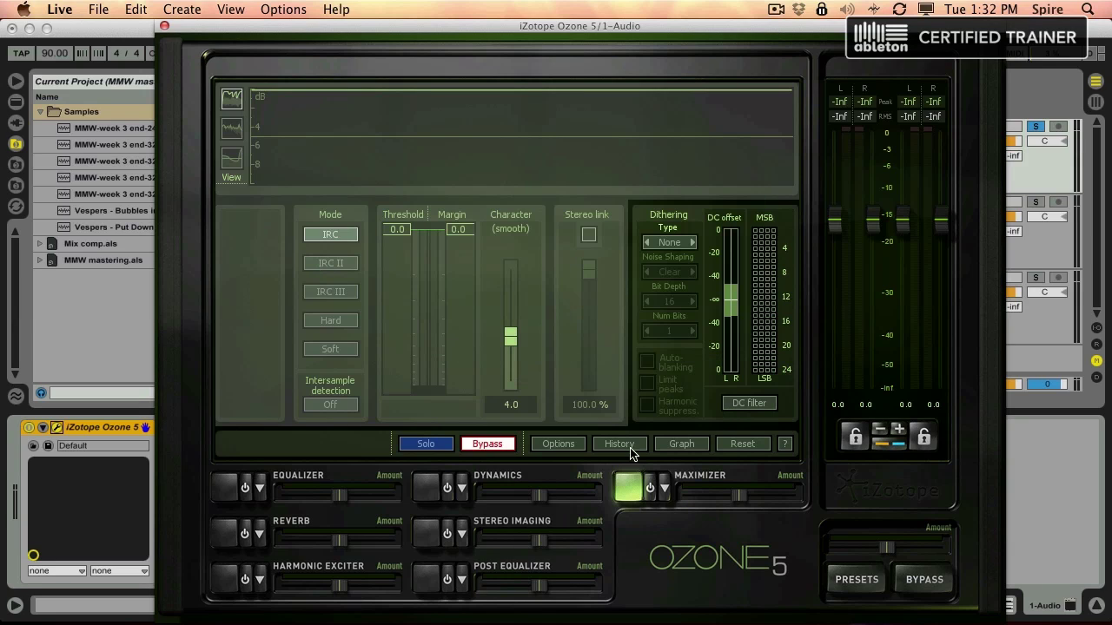
left_click(227, 492)
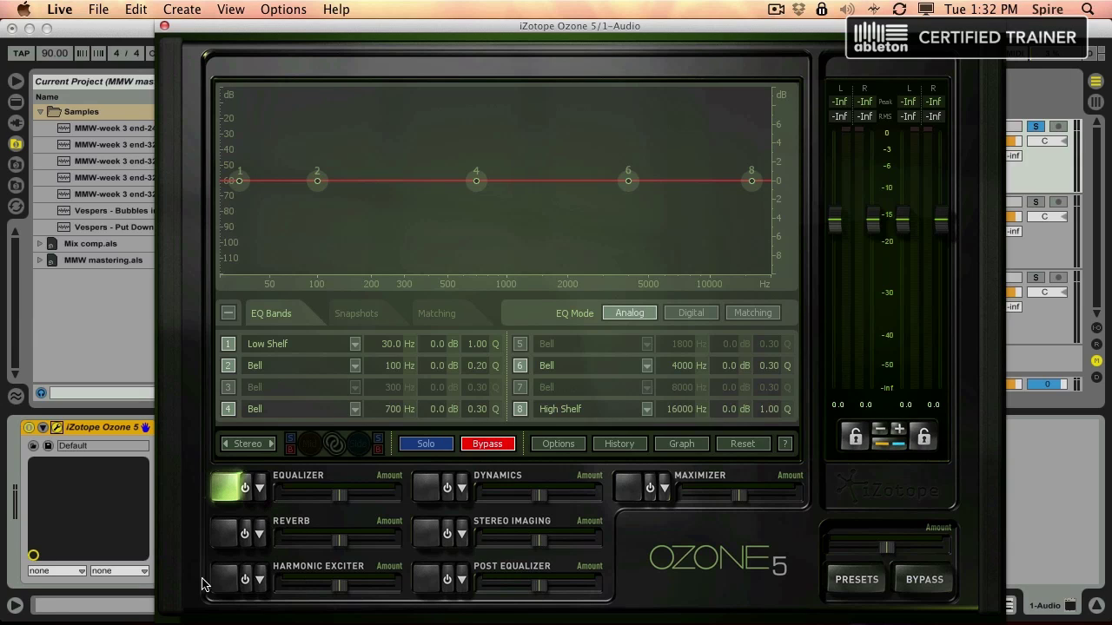
left_click(247, 492)
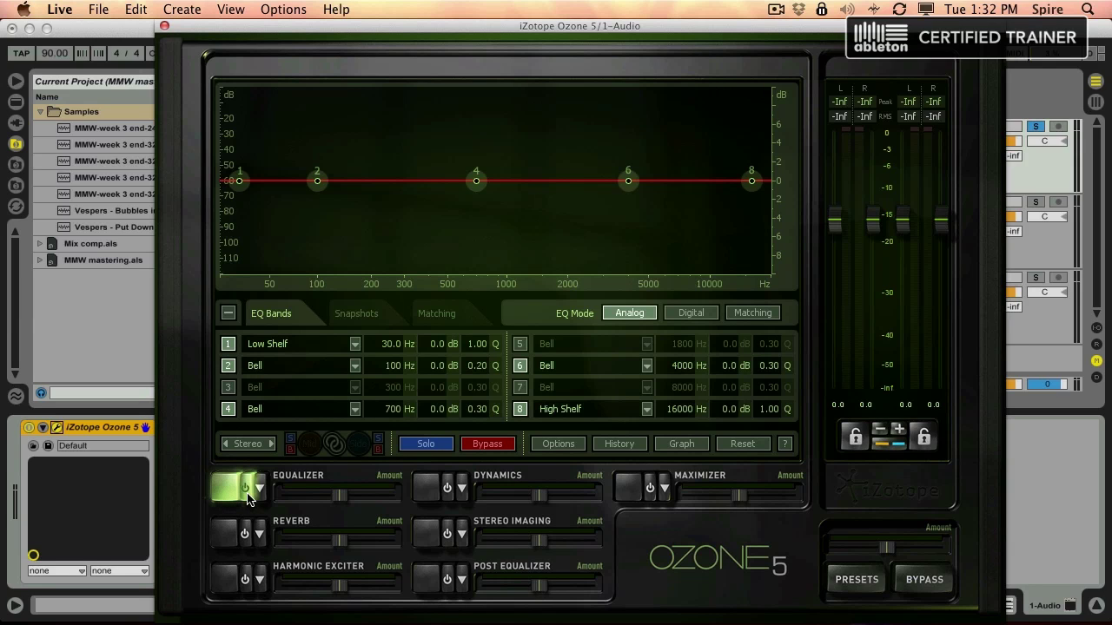
left_click(247, 491)
left_click(247, 491)
left_click(246, 491)
left_click(490, 444)
left_click(496, 445)
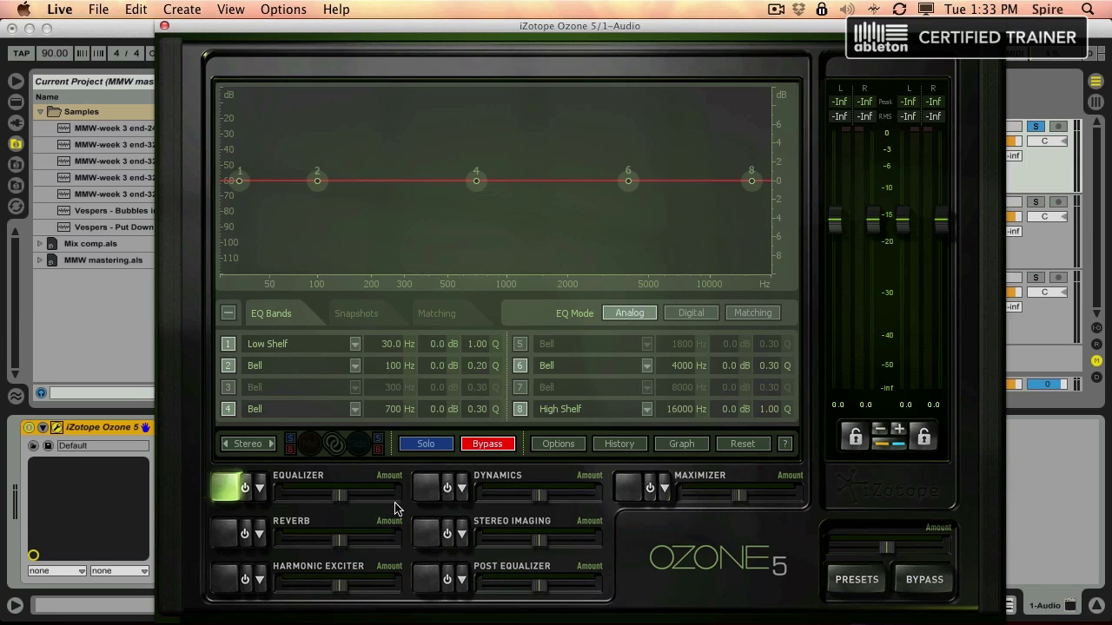
Step: Set the Harmonic Exciter crossovers: low to 185 Hz, high down from 10.0 kHz, middle to 1.88 kHz
left_click(221, 582)
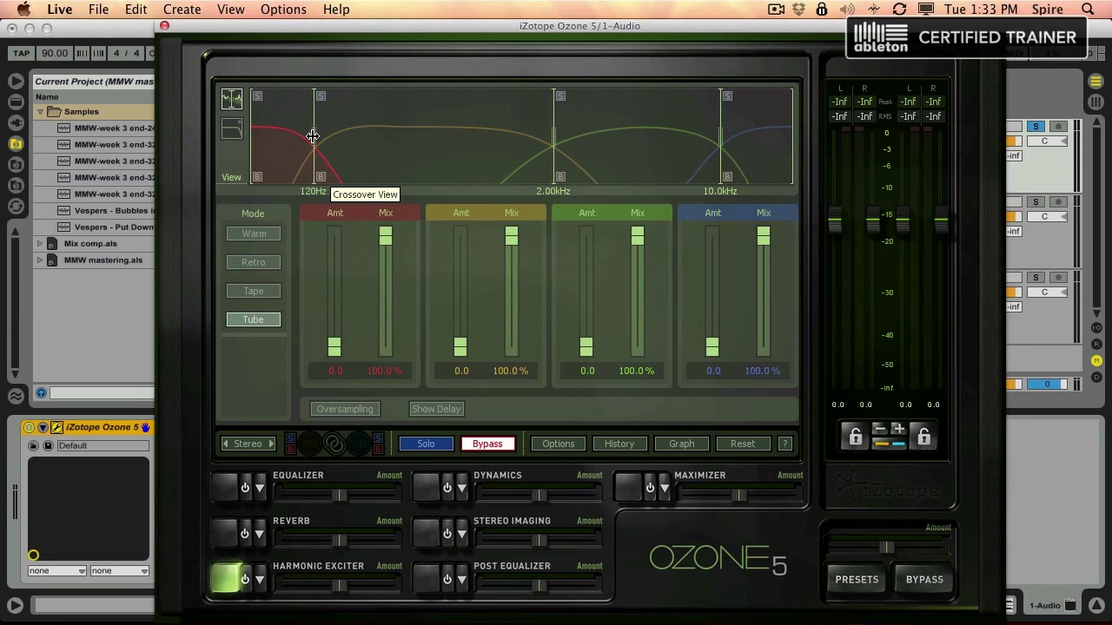
left_click_drag(312, 136, 337, 140)
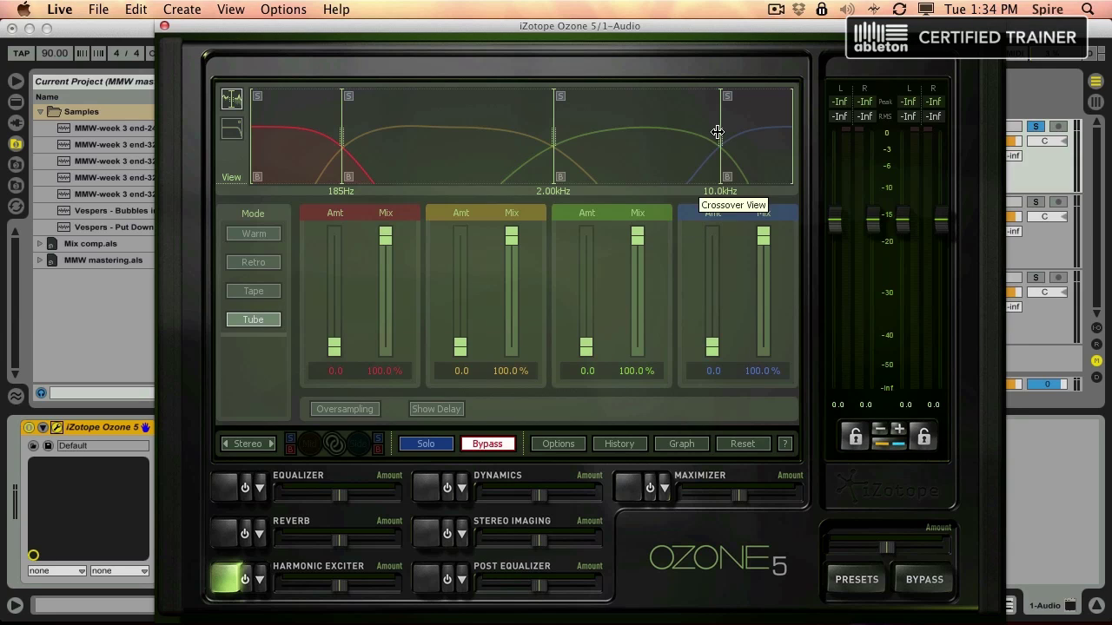
left_click_drag(720, 139, 662, 141)
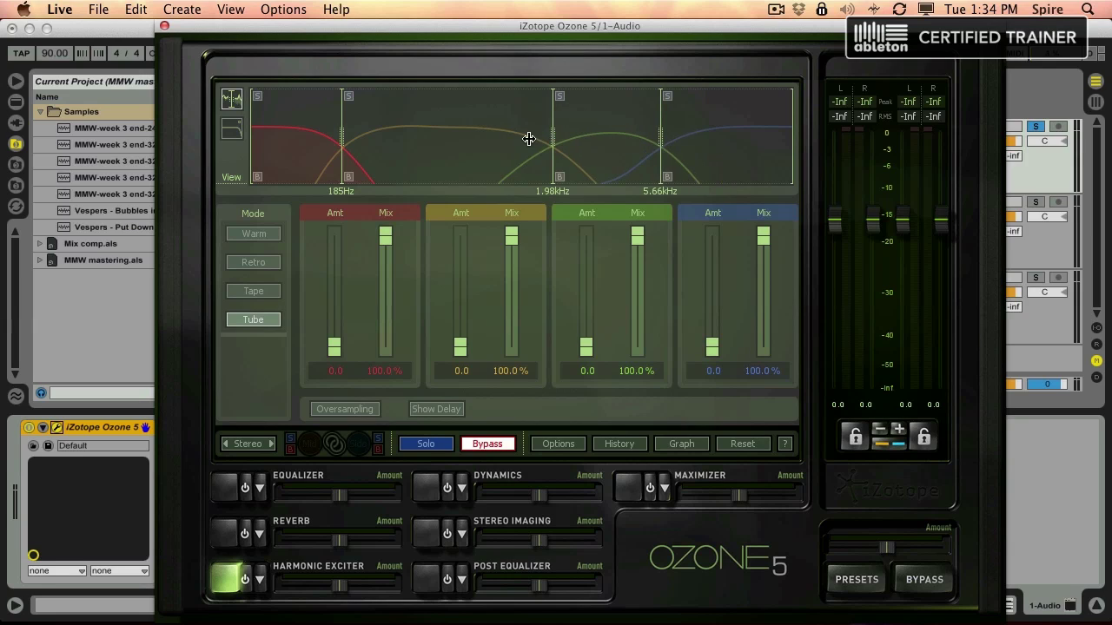
left_click_drag(529, 139, 548, 142)
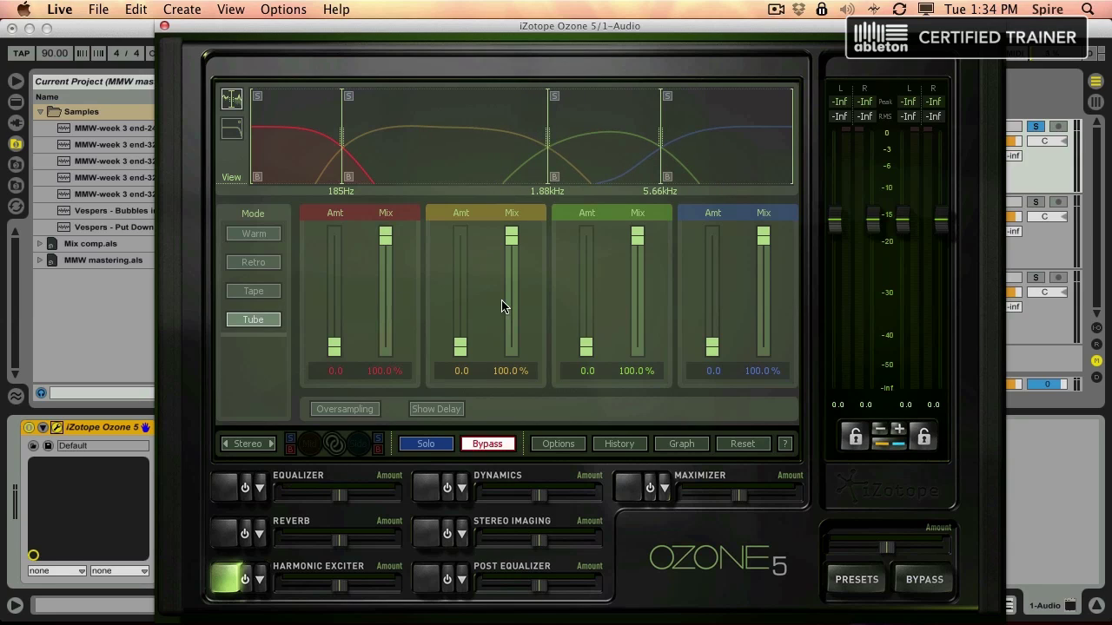
Step: Open Stereo Imaging and set its vectorscope display to Lissajous
left_click(429, 538)
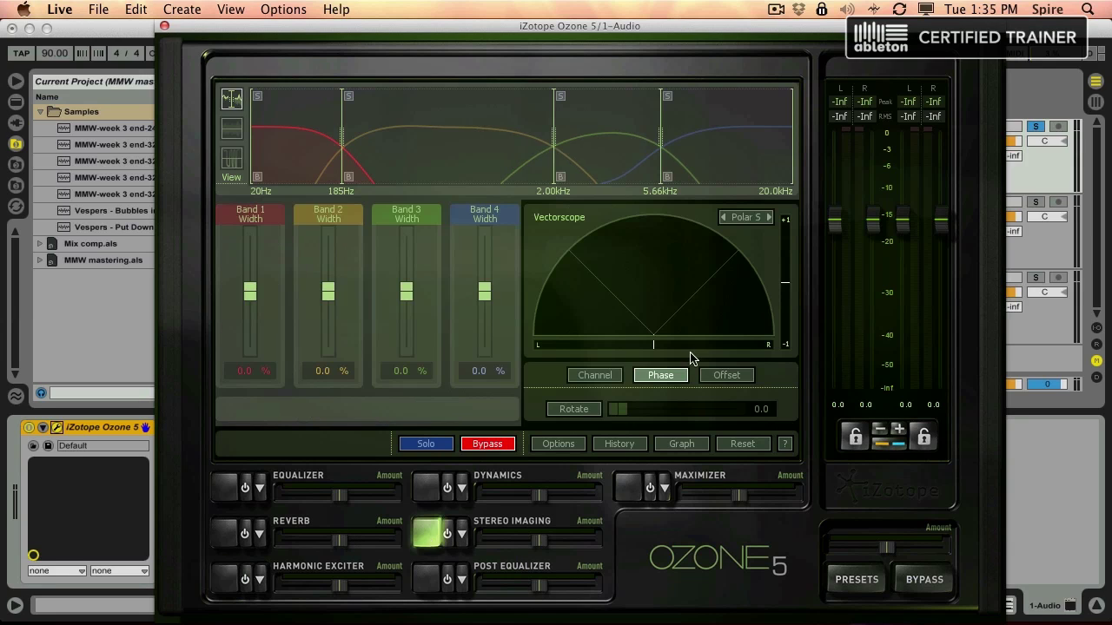
left_click(752, 221)
left_click(751, 222)
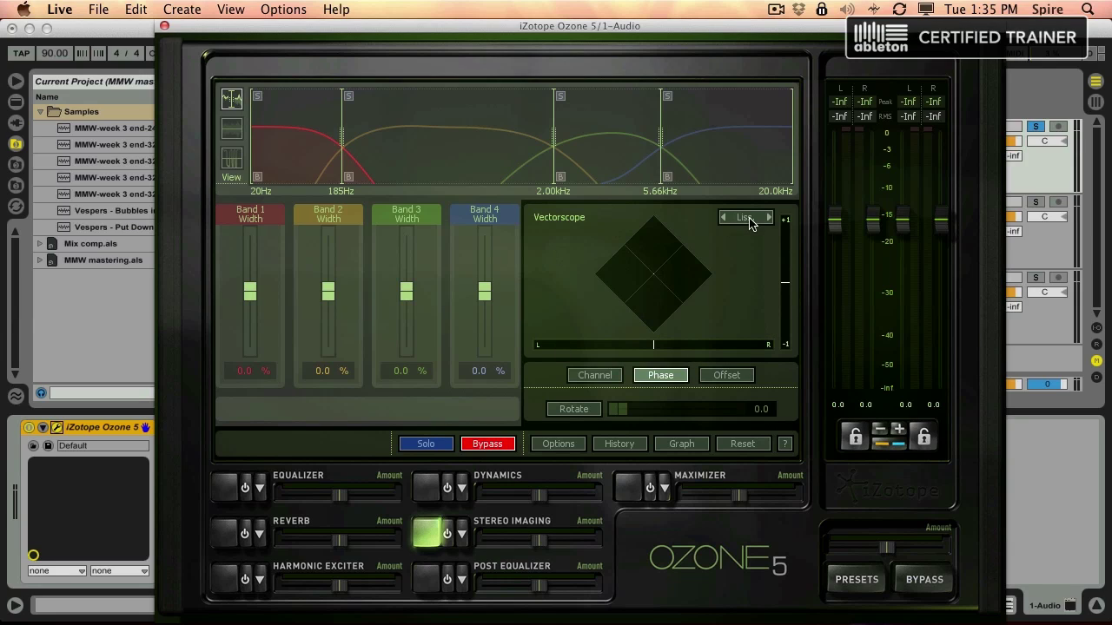
left_click(751, 221)
left_click(751, 221)
left_click(751, 222)
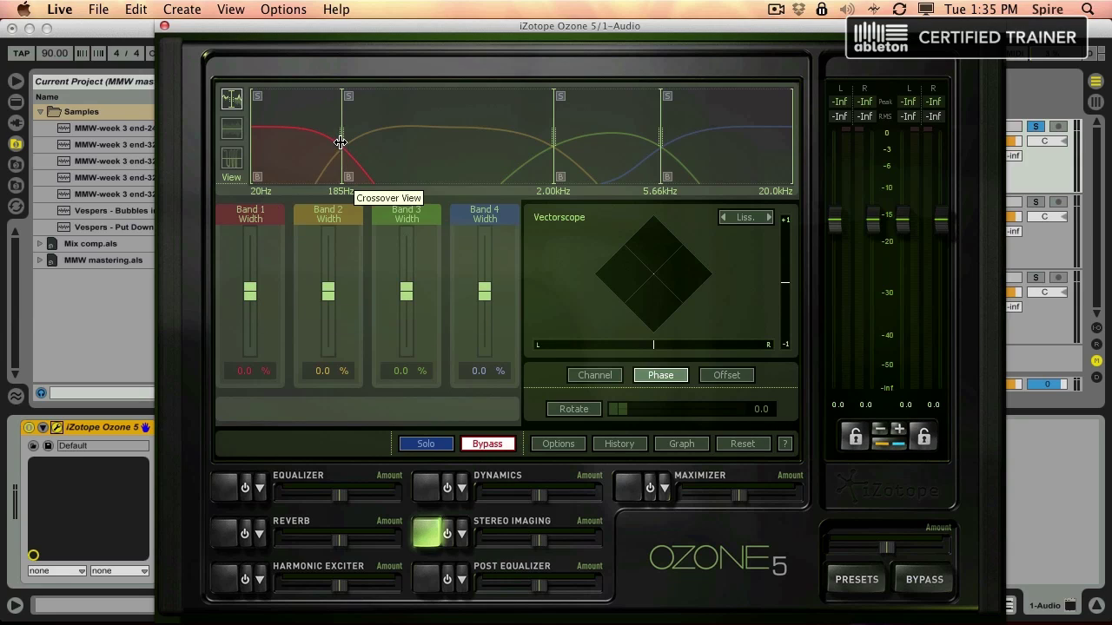
Step: Set the Stereo Imaging outer crossovers to 261 Hz and 7.02 kHz, comparing against bypass
left_click_drag(341, 144, 367, 142)
key("b")
left_click_drag(661, 141, 684, 141)
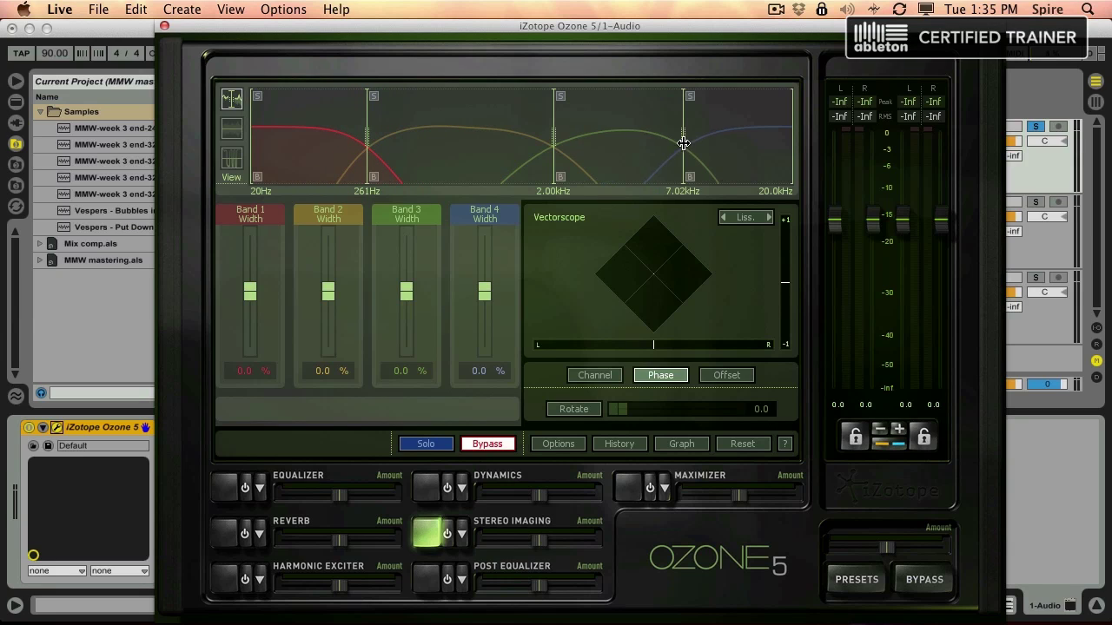
left_click(230, 589)
left_click(427, 533)
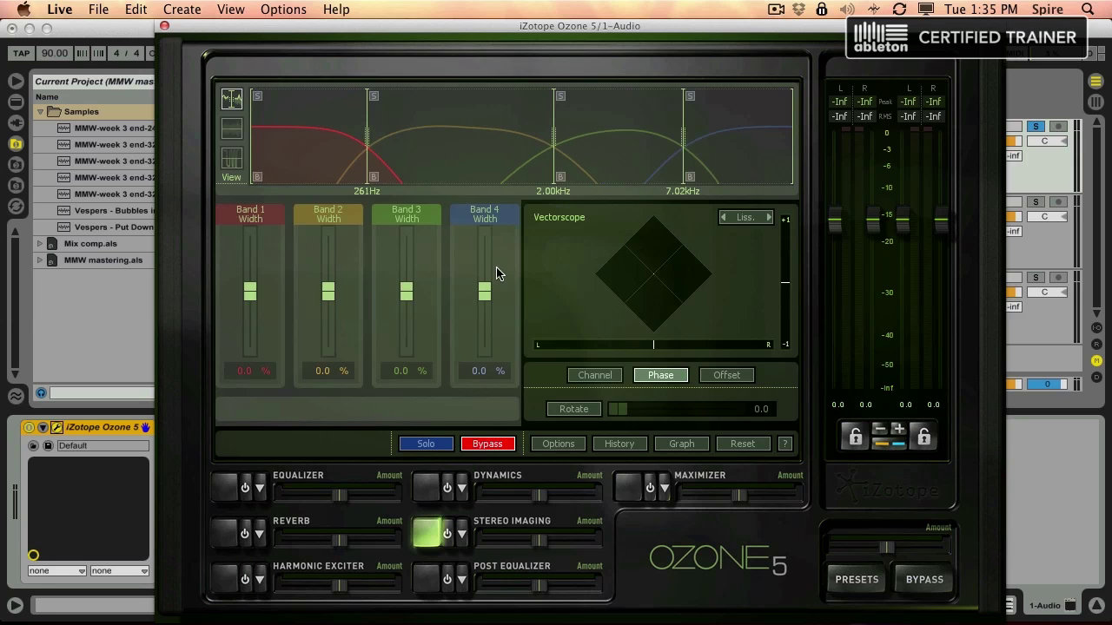
key("b")
key("b")
Step: Return to the Stereo Imaging panel with crossovers at 261 Hz, 2.00 kHz and 7.02 kHz
left_click(419, 492)
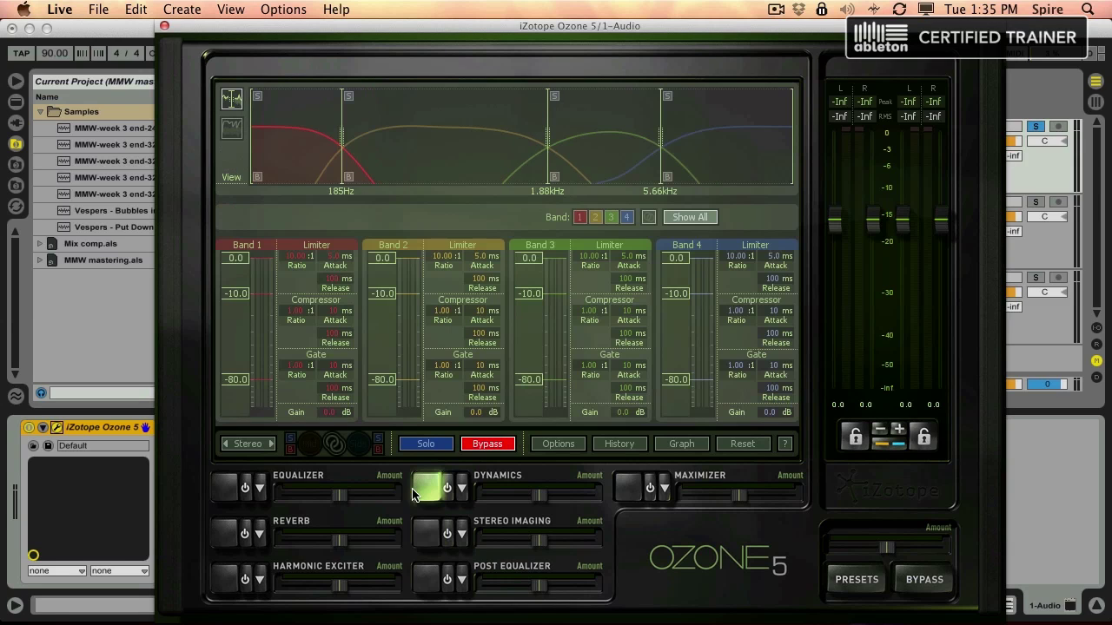
left_click(425, 532)
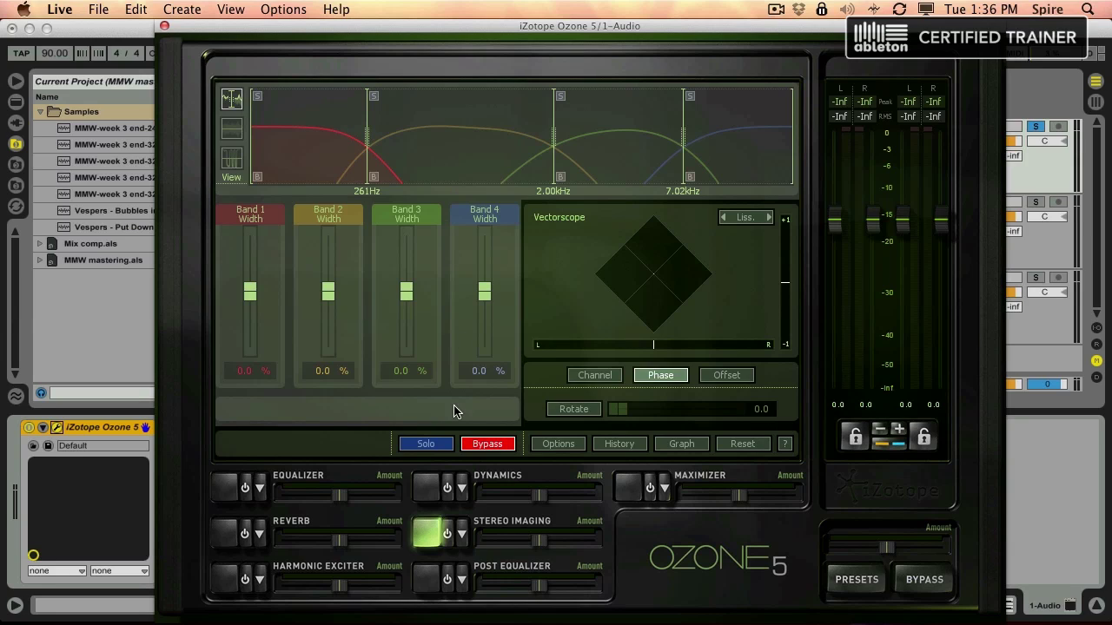
Step: Show the Dynamics module's four bands split at 185 Hz, 1.88 kHz and 5.66 kHz
left_click(439, 497)
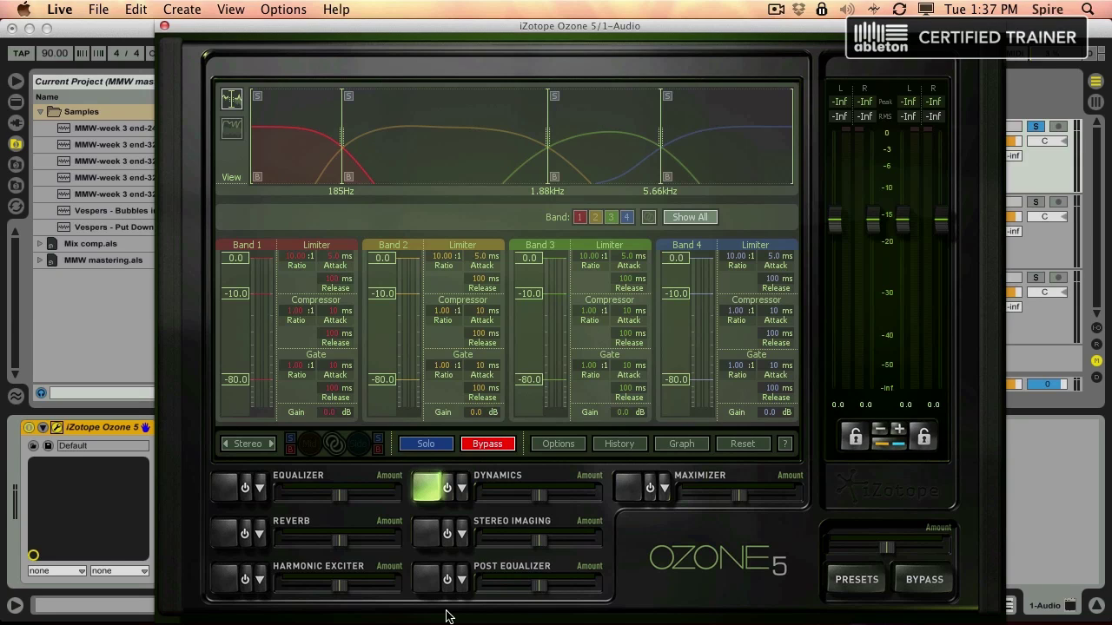
Step: Show the Post Equalizer with all eight bands flat at 0.0 dB
left_click(427, 579)
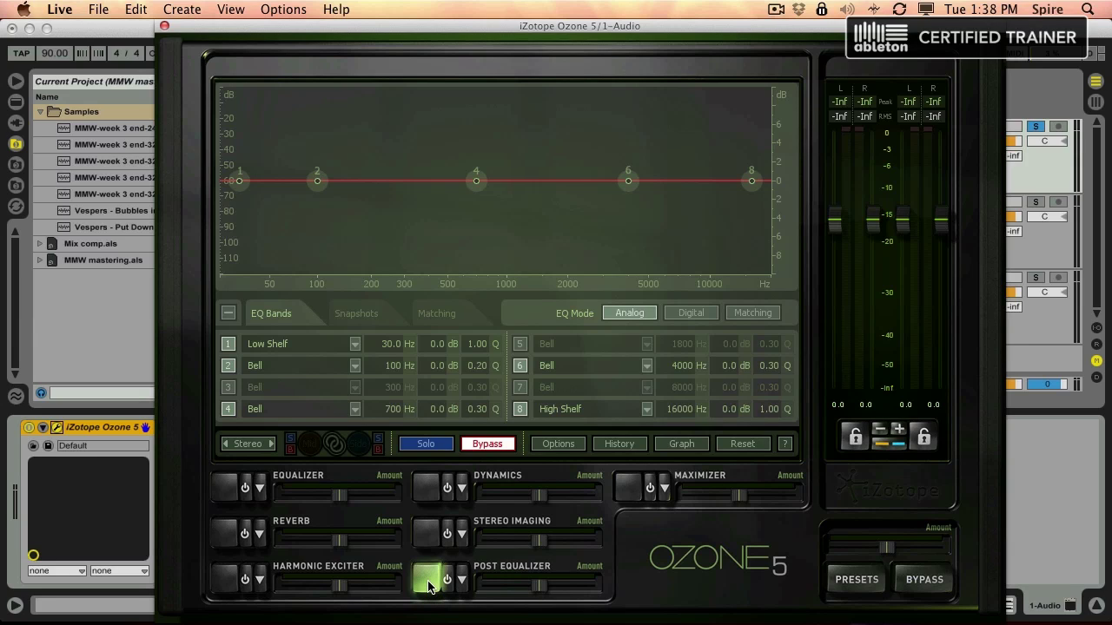
Step: Switch from the Post Equalizer to the Maximizer module panel
left_click(629, 488)
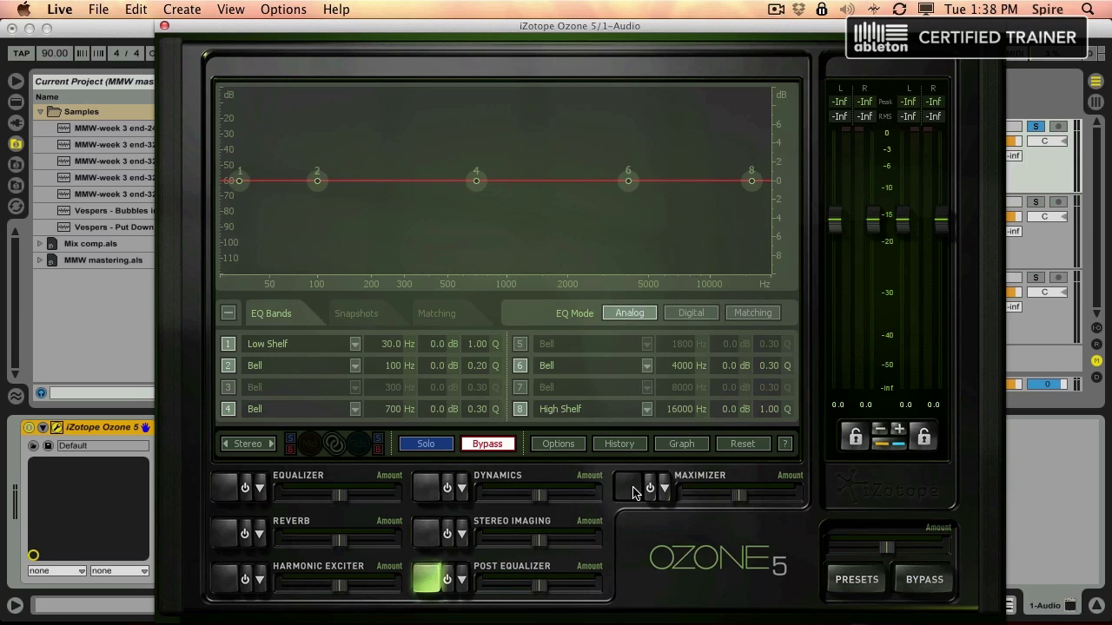